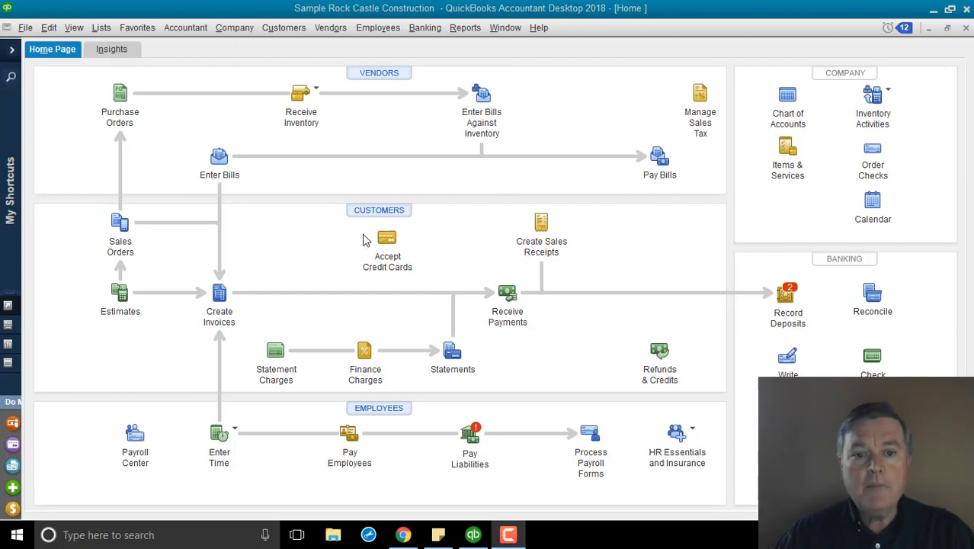
# Check the customer list for Aallard Inc and the vendor list for Aallard Inc (vendor)
pyautogui.click(365, 215)
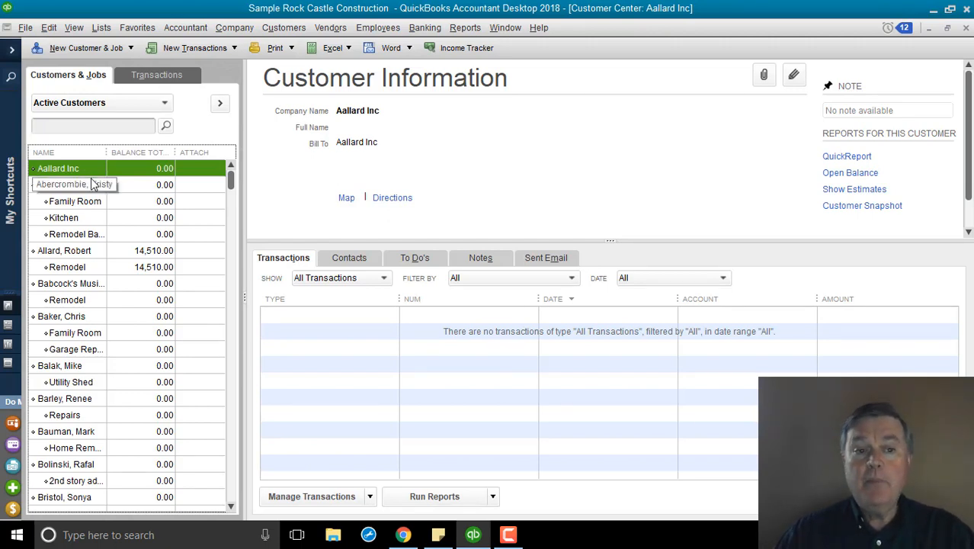
pyautogui.click(966, 27)
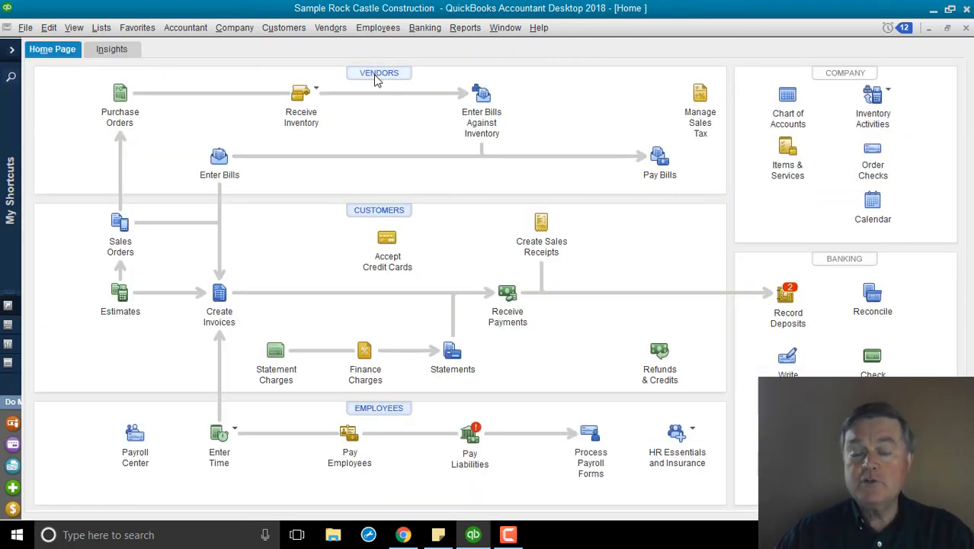
pyautogui.click(374, 79)
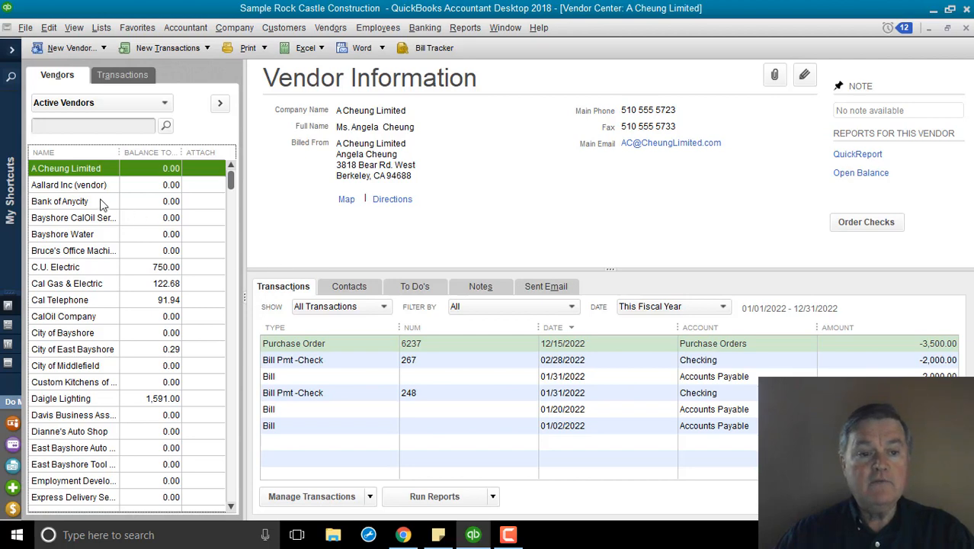
pyautogui.click(107, 186)
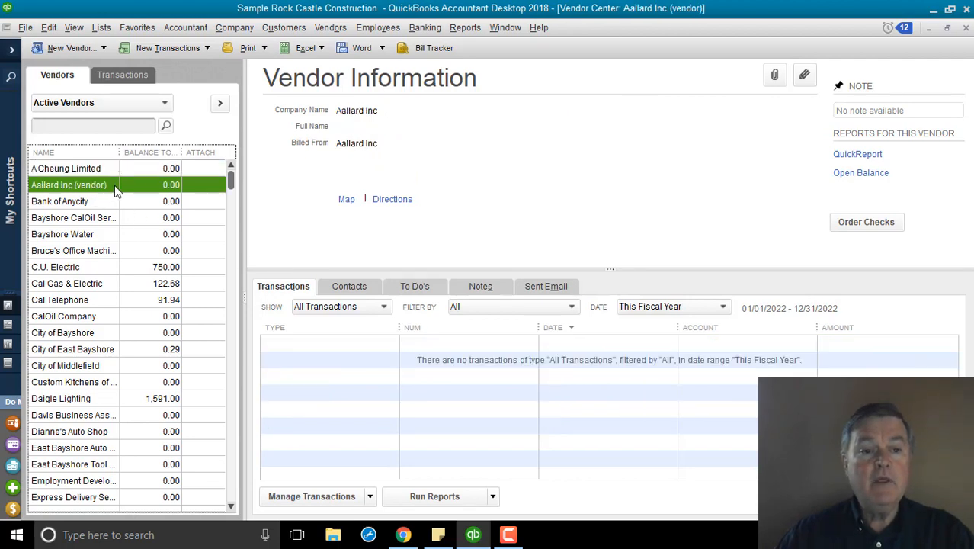
# Examine the vendor name and the name printed on checks in the Aallard Inc (vendor) record, leaving it without changes
pyautogui.doubleClick(114, 185)
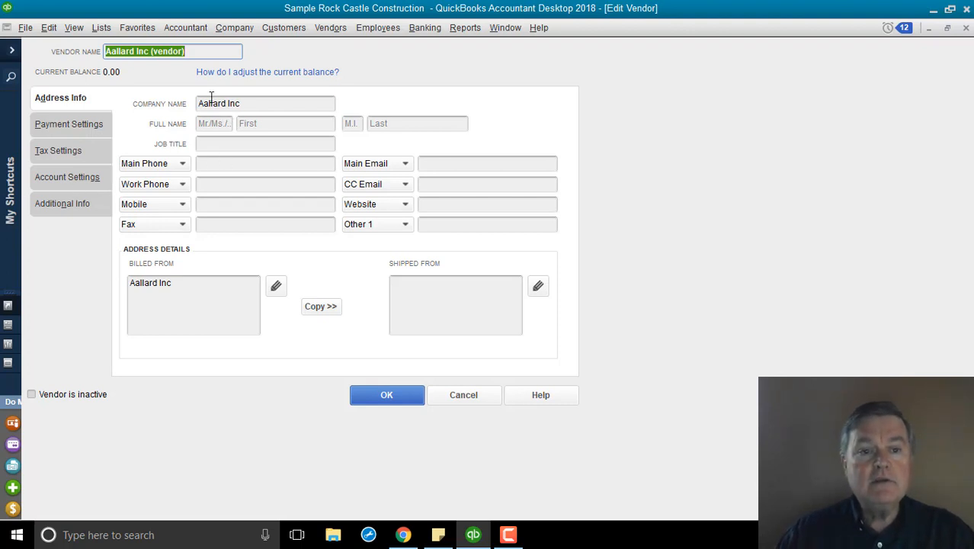
pyautogui.click(199, 51)
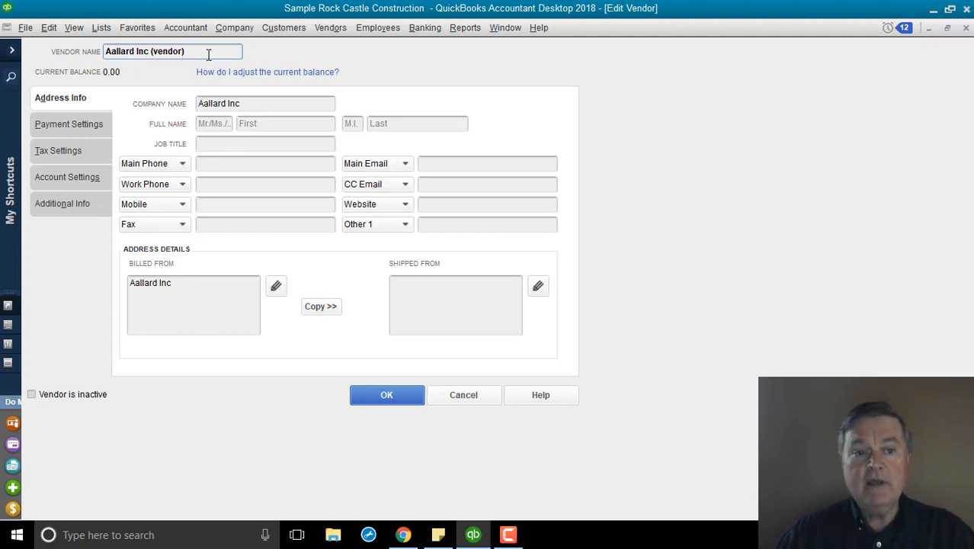
pyautogui.click(89, 125)
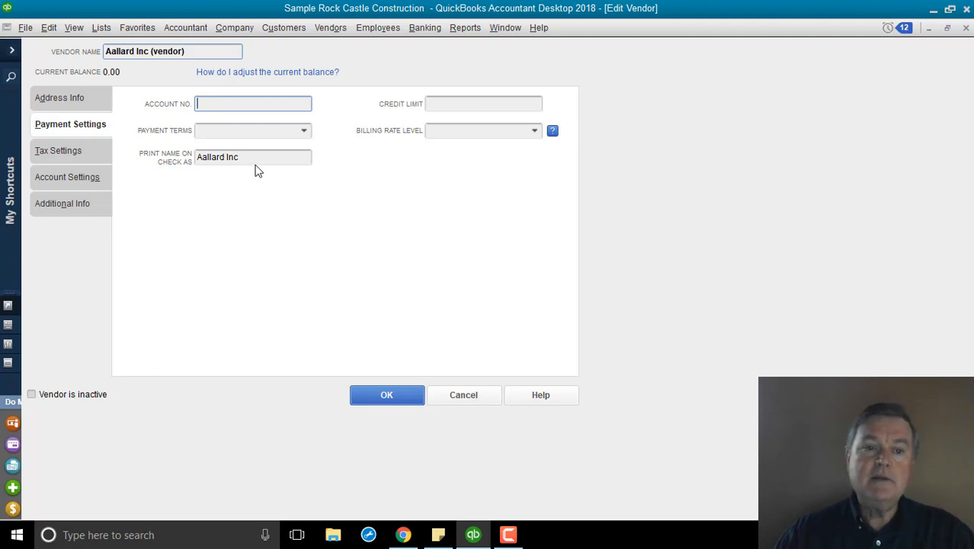
pyautogui.click(463, 394)
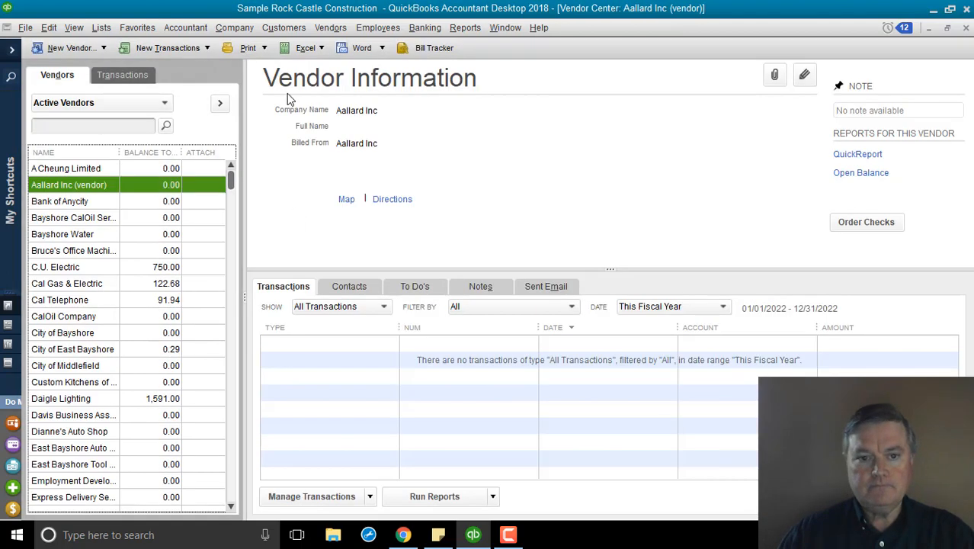
pyautogui.click(965, 27)
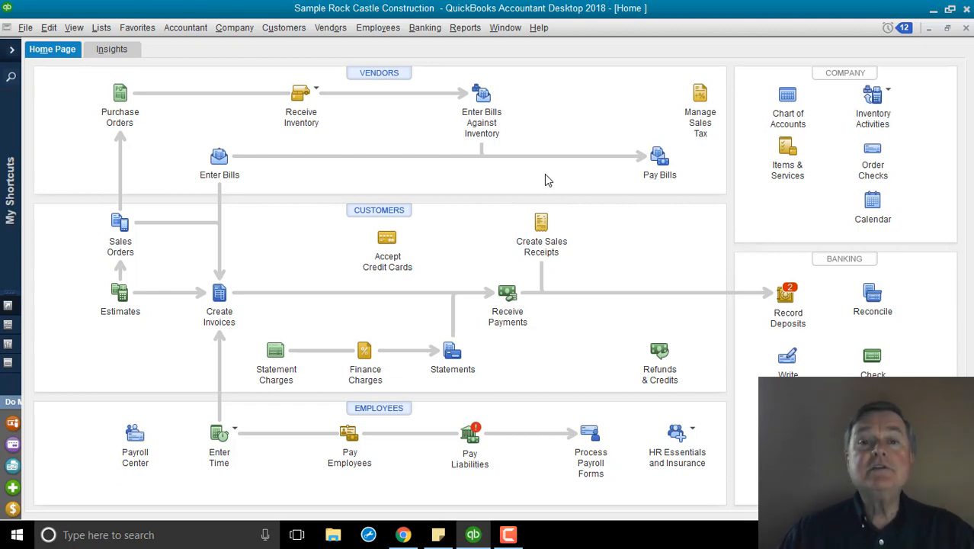
# Start a new invoice for the customer Aallard Inc
pyautogui.click(219, 295)
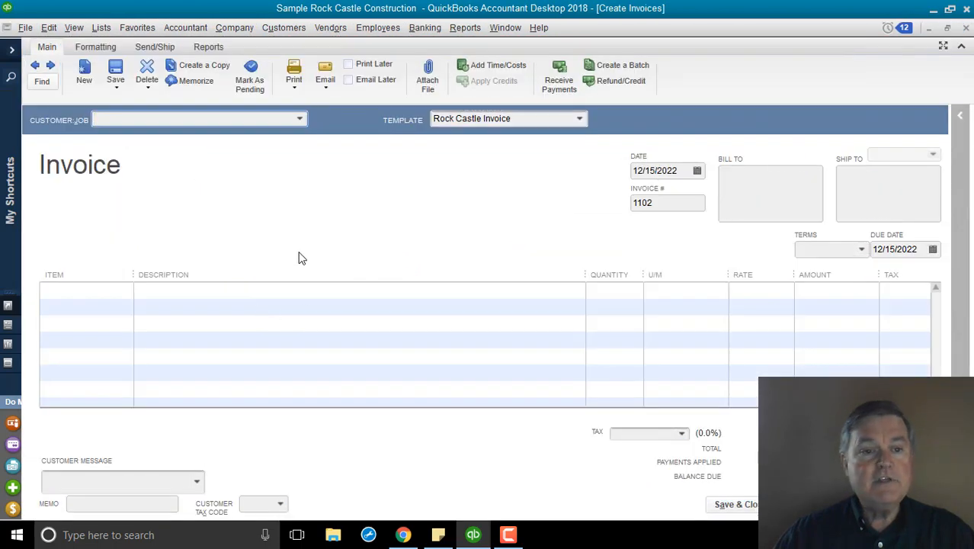
pyautogui.write('all')
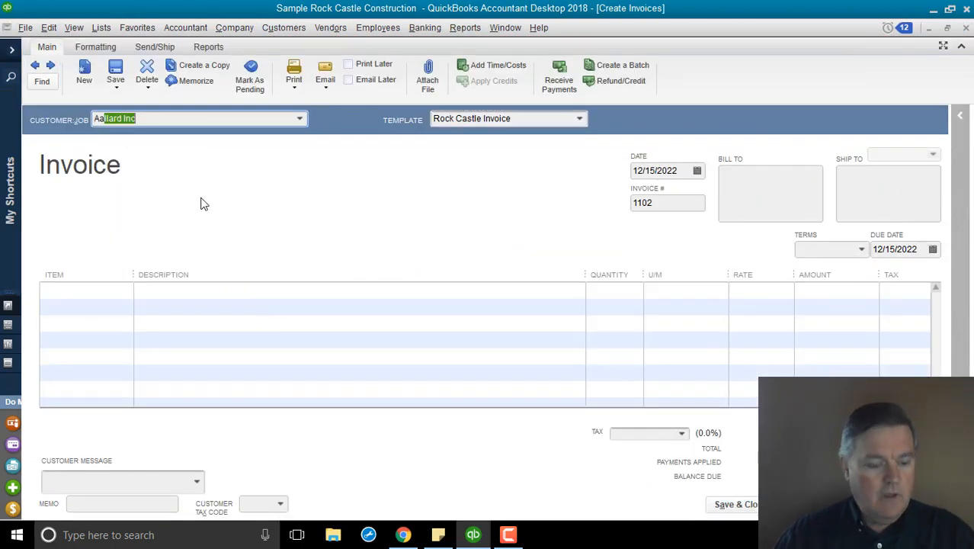
pyautogui.write('a')
pyautogui.press('Tab')
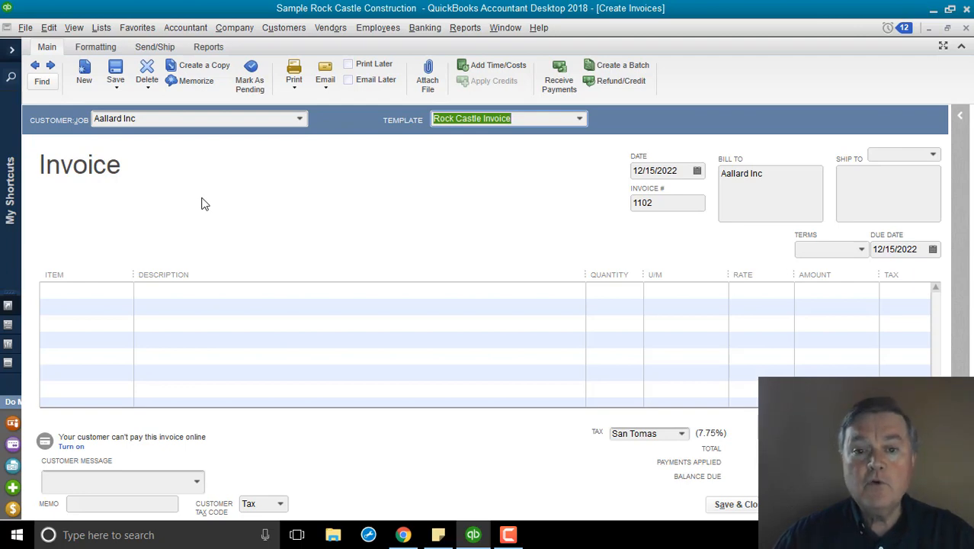
# Add a Labor line with a rate of 500 to the invoice, then save and close it
pyautogui.click(103, 290)
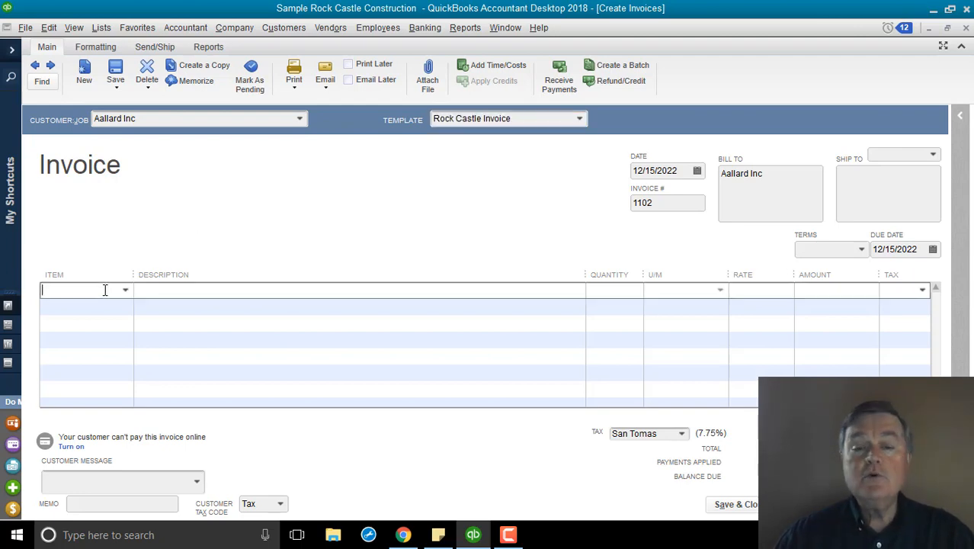
pyautogui.write('La')
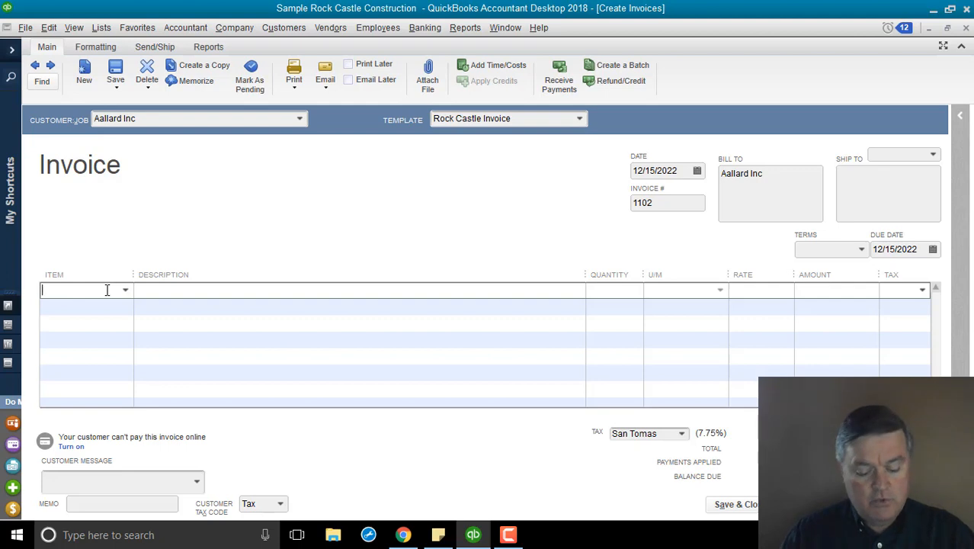
pyautogui.write('bor')
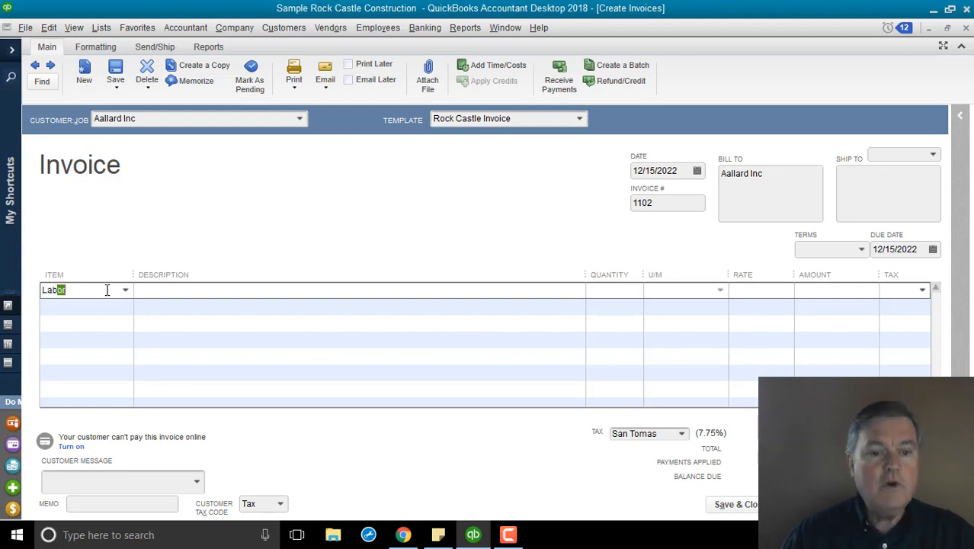
pyautogui.press('Tab')
pyautogui.press('Tab')
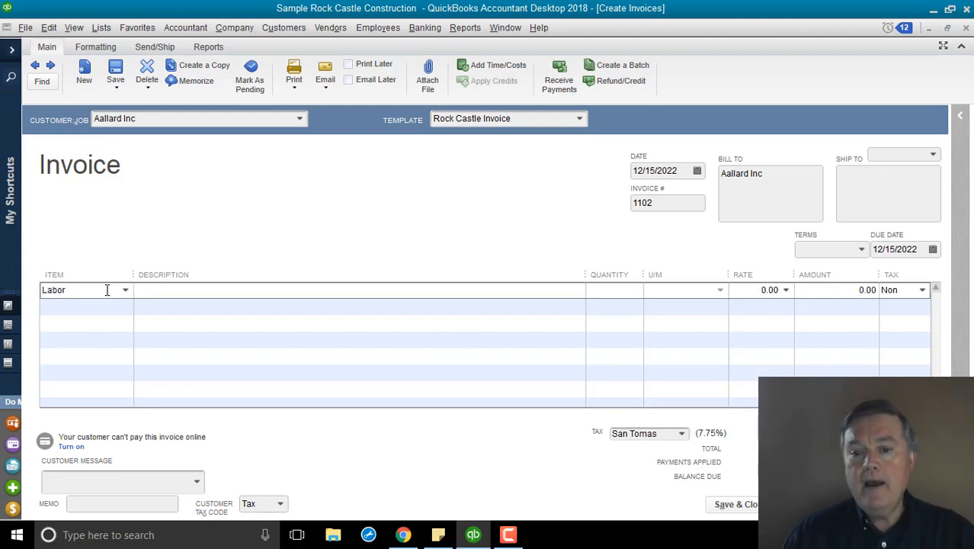
pyautogui.press('Tab')
pyautogui.press('Tab')
pyautogui.write('5')
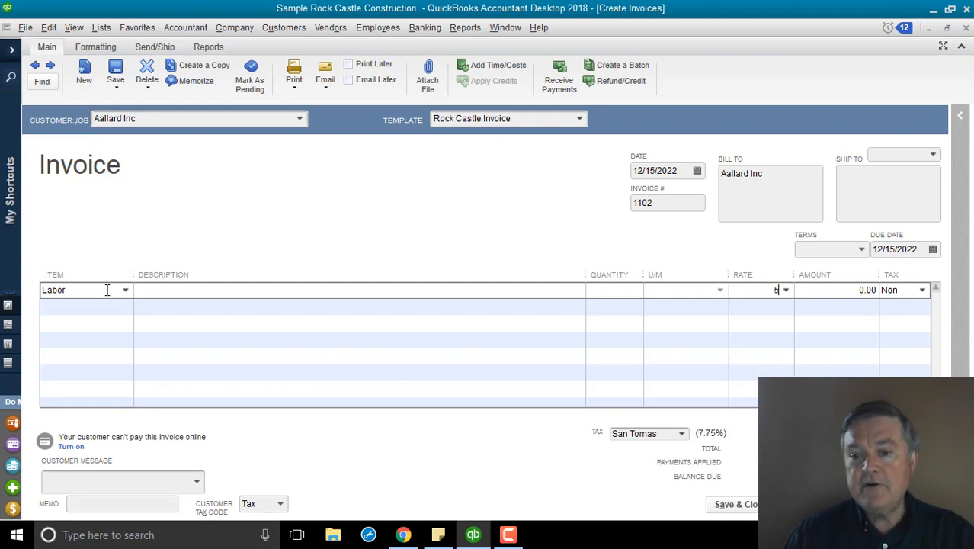
pyautogui.write('00')
pyautogui.press('Tab')
pyautogui.press('Tab')
pyautogui.press('Tab')
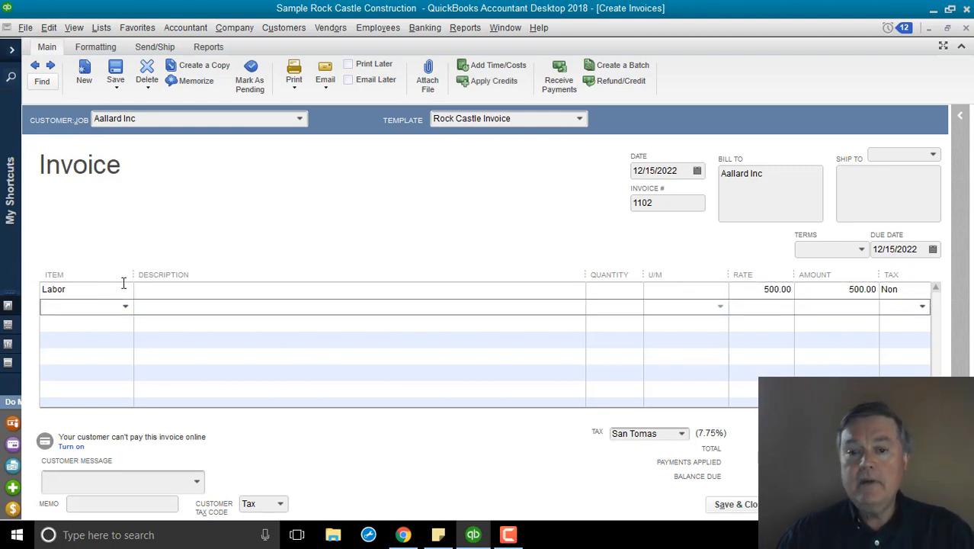
pyautogui.click(737, 505)
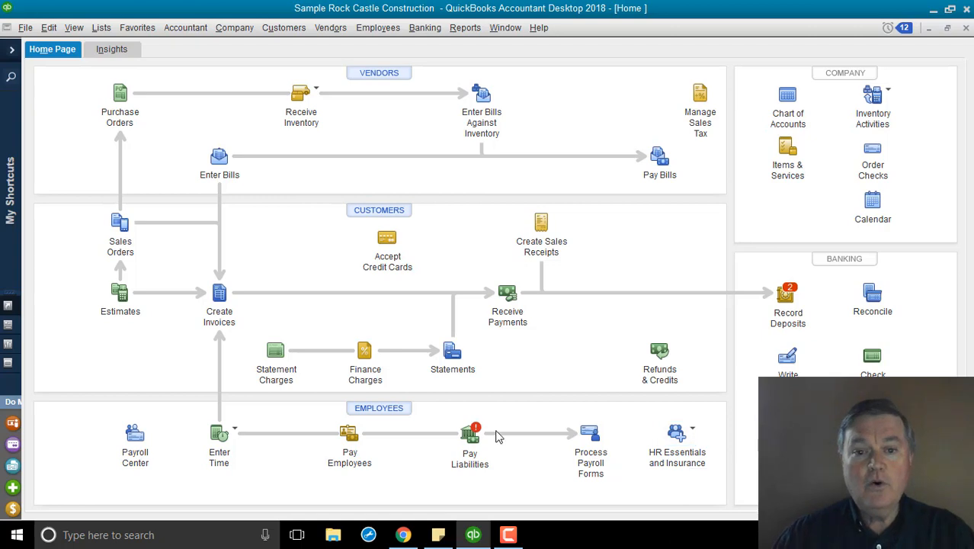
# Start a new bill from the vendor Aallard Inc (vendor)
pyautogui.click(219, 164)
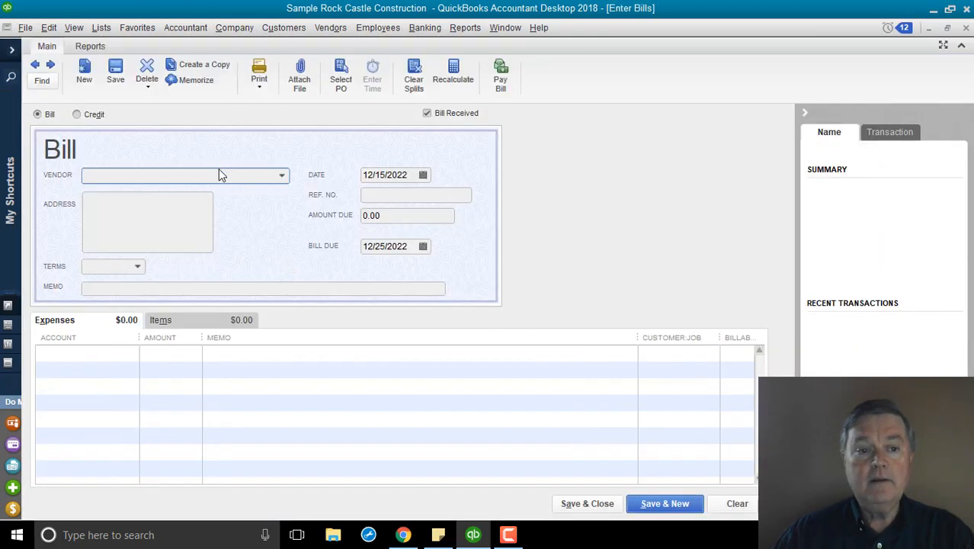
pyautogui.write('Aallard Inc (vendor')
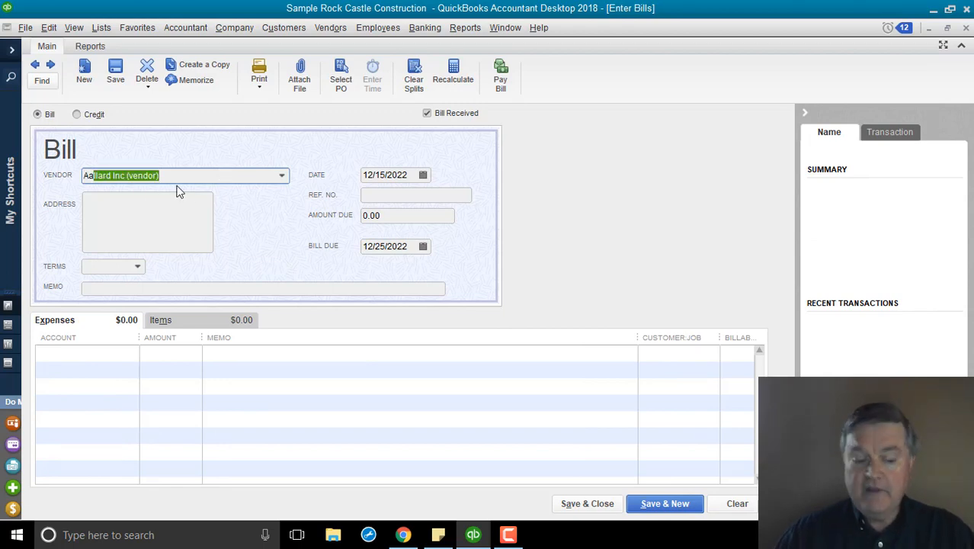
pyautogui.press('Tab')
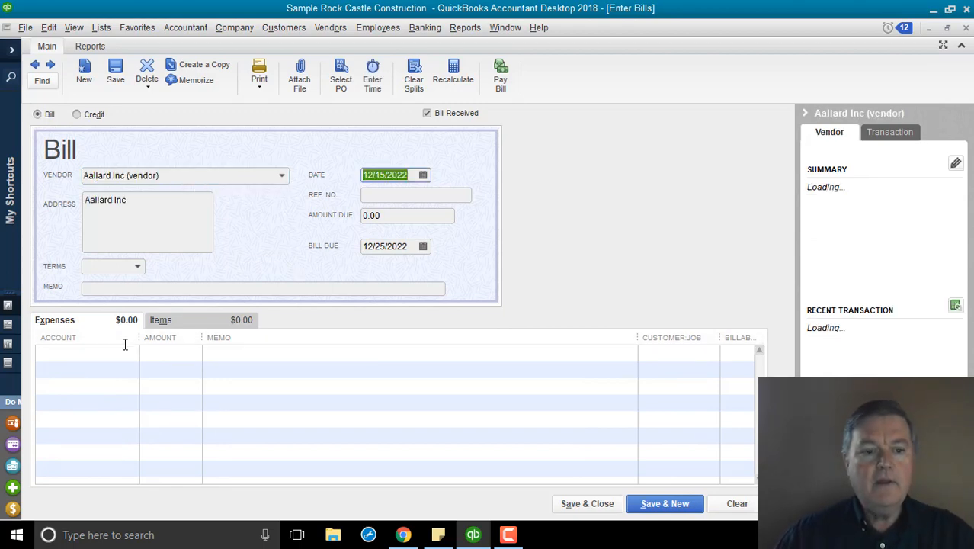
# Add a 750.00 expense to the Printing and Reproduction account on the bill, then save and close it
pyautogui.click(91, 354)
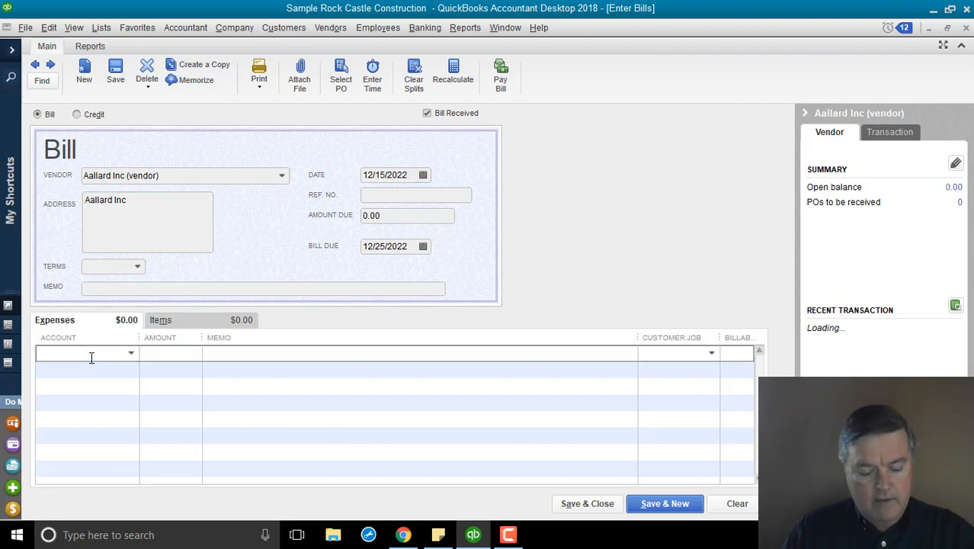
pyautogui.write('Printing and Reproduction')
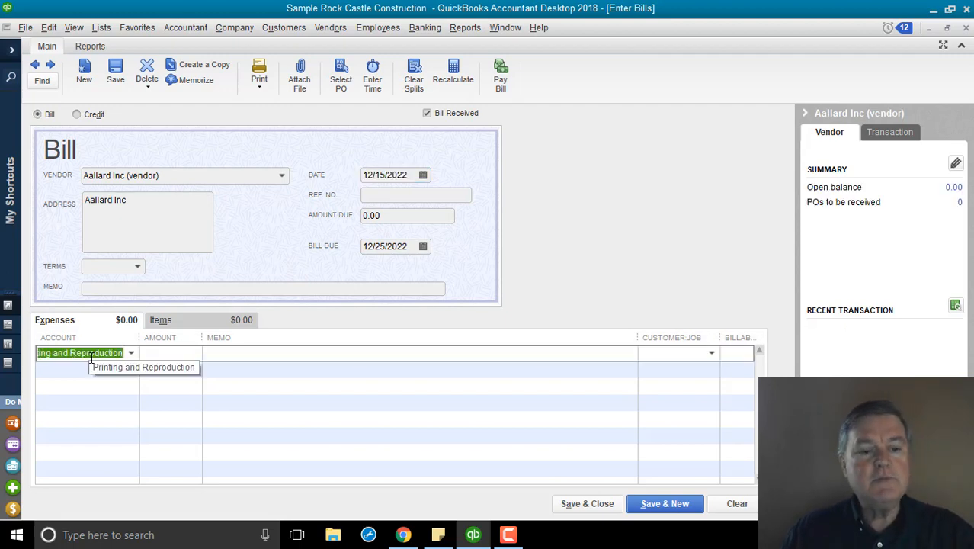
pyautogui.press('Tab')
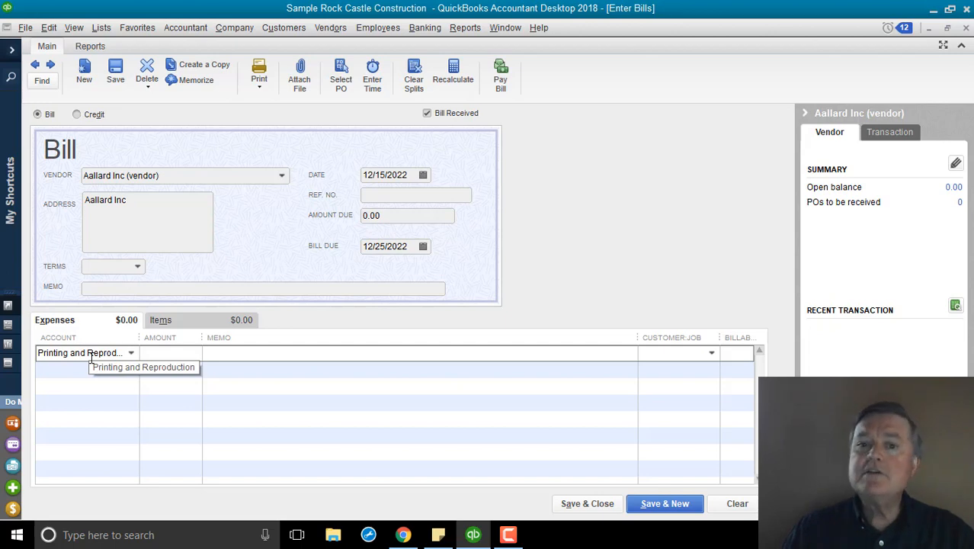
pyautogui.write('75')
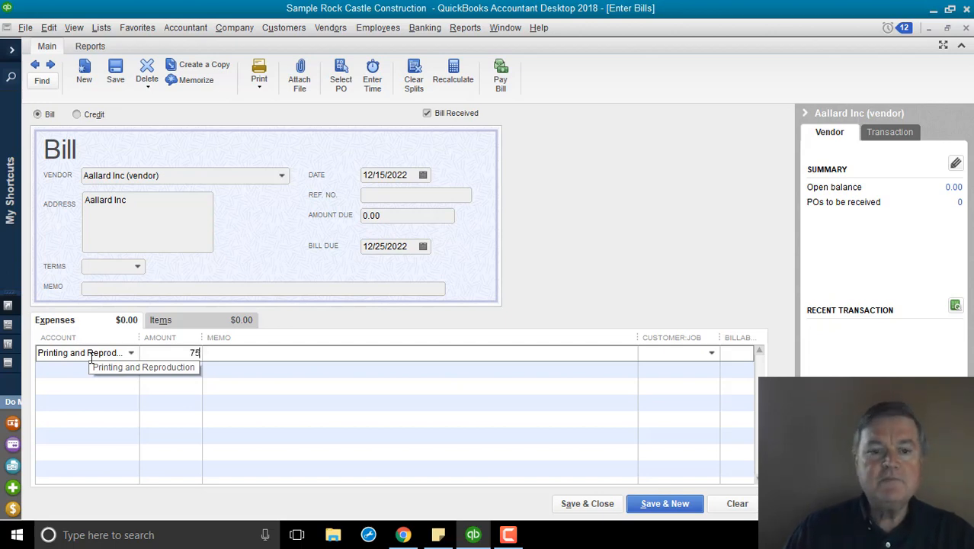
pyautogui.write('0.')
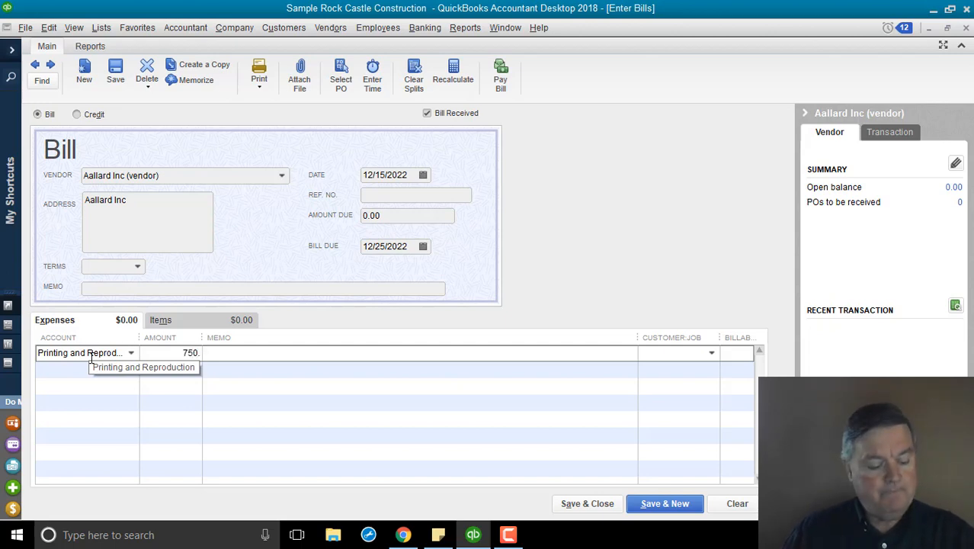
pyautogui.press('Tab')
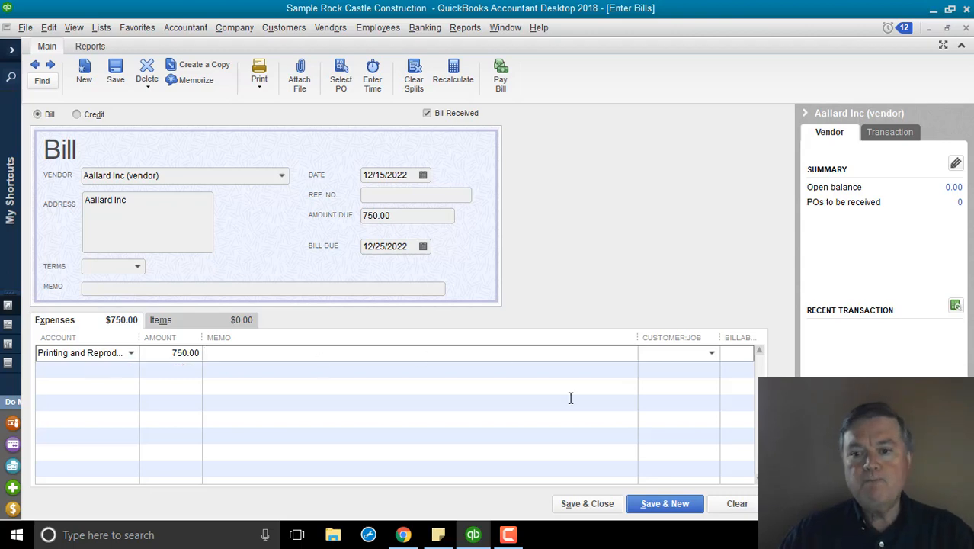
pyautogui.click(587, 503)
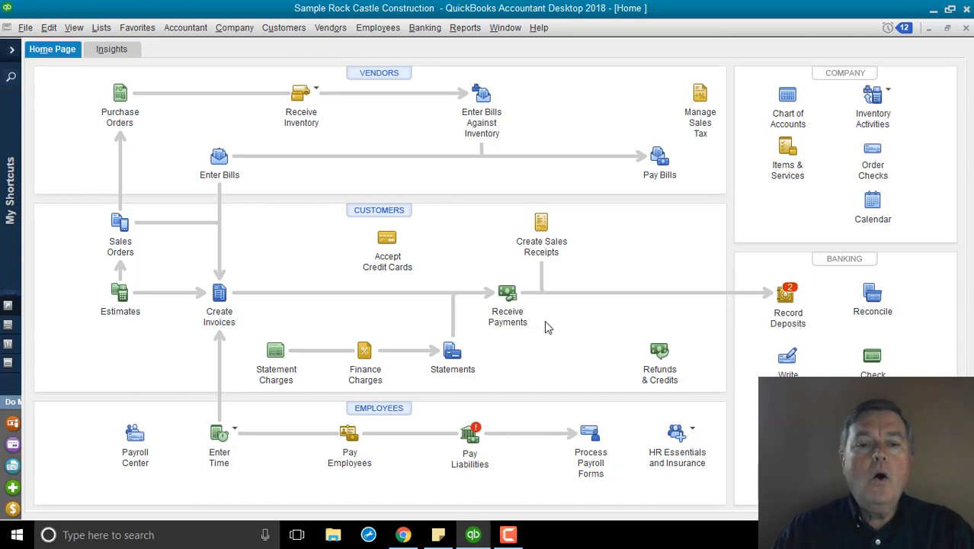
# Look up the Clearing bank account in the chart of accounts
pyautogui.click(103, 27)
pyautogui.click(126, 46)
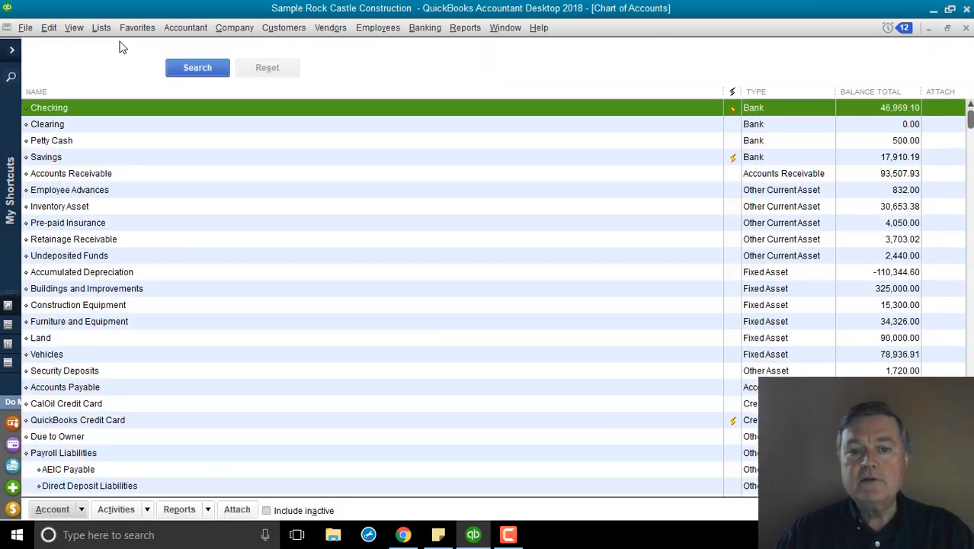
pyautogui.click(68, 126)
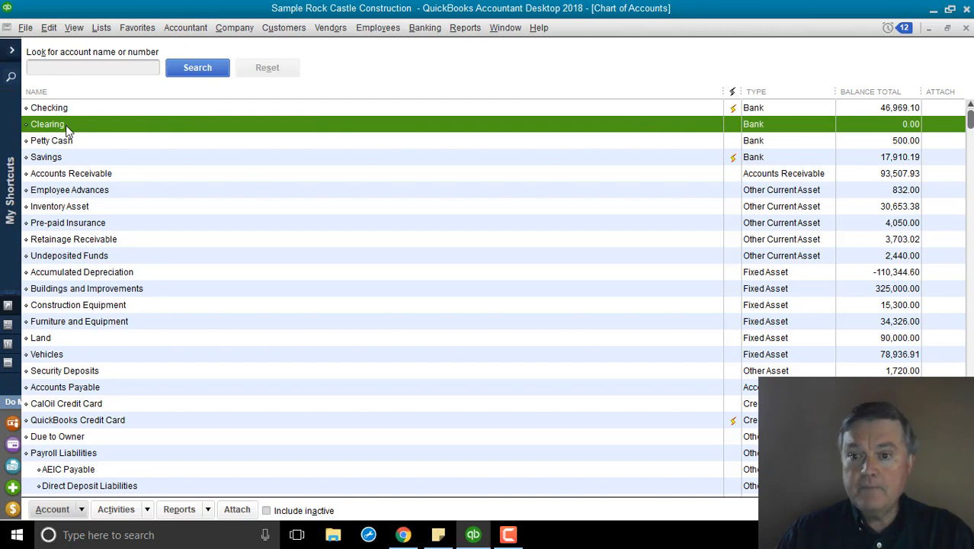
pyautogui.click(966, 28)
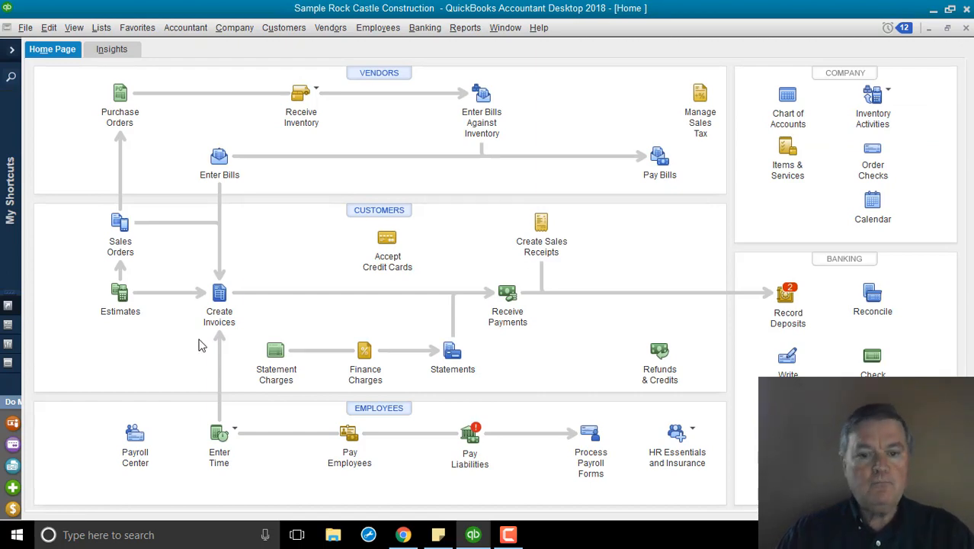
# Start a customer payment received from Aallard Inc
pyautogui.click(507, 292)
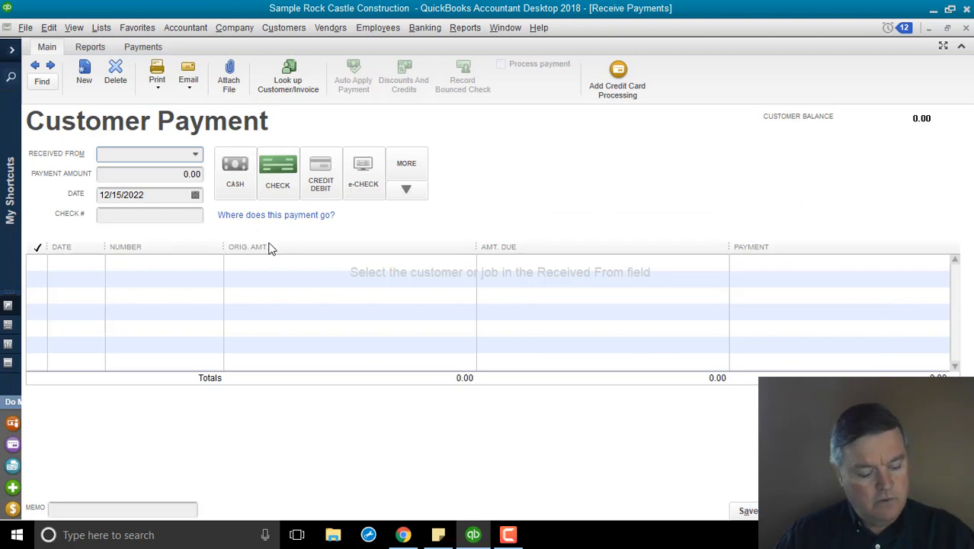
pyautogui.write('Ballard Inc')
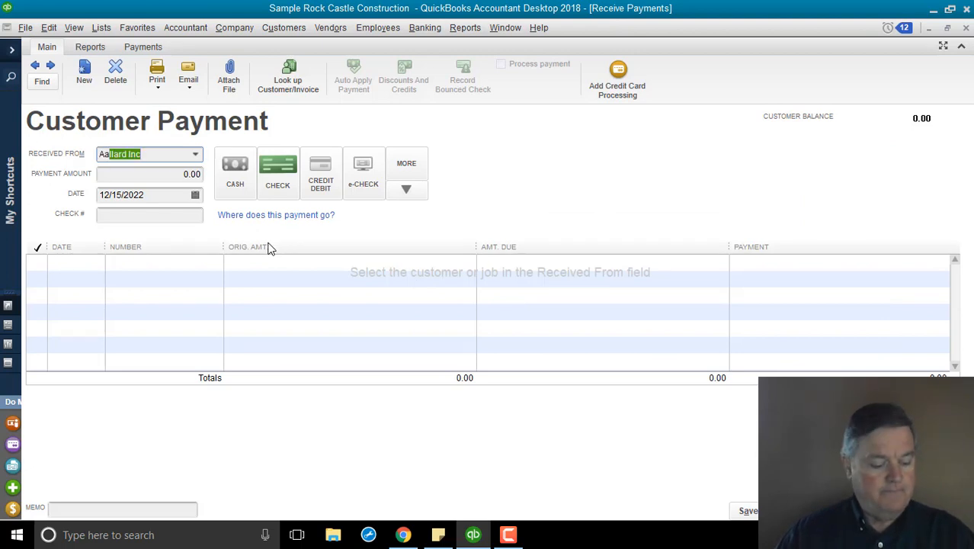
pyautogui.press('Tab')
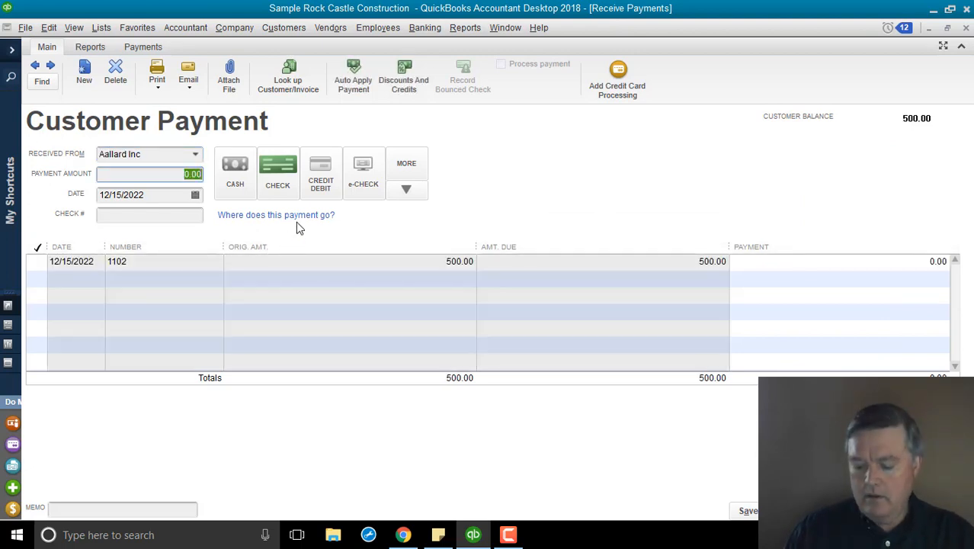
# Set the Aallard Inc payment amount to 500.00, then save and close the customer payment
pyautogui.write('500')
pyautogui.press('Tab')
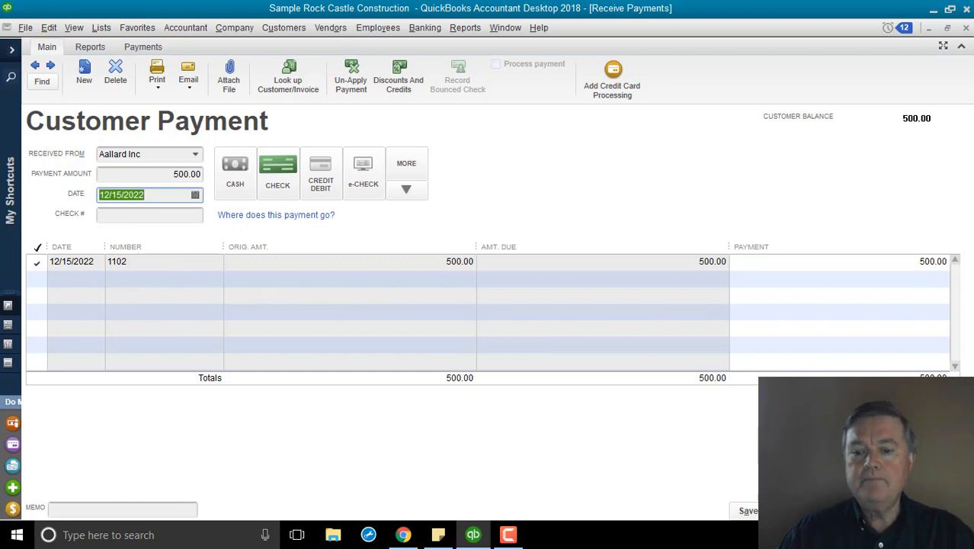
pyautogui.click(747, 511)
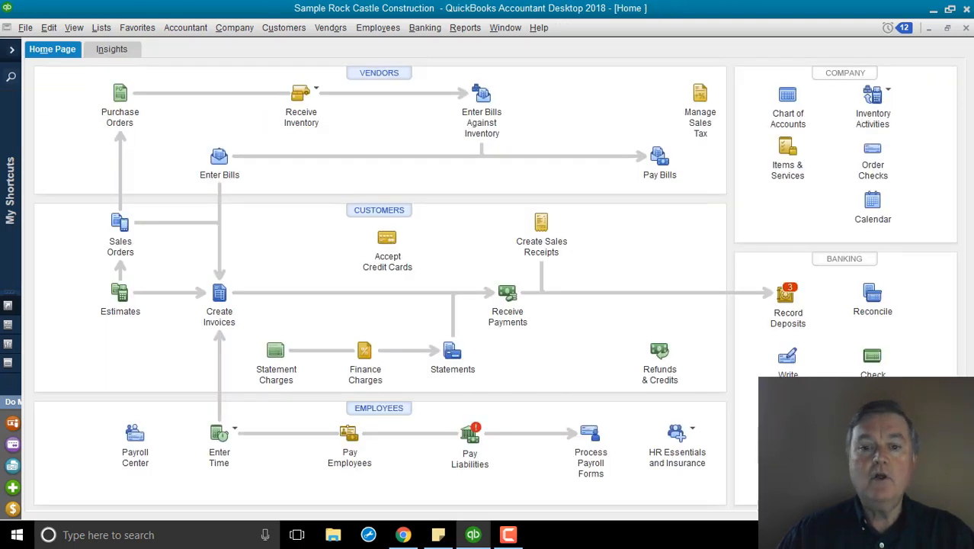
# Record a deposit of the 500.00 Aallard Inc check payment into the Clearing account, then save and close it
pyautogui.click(788, 305)
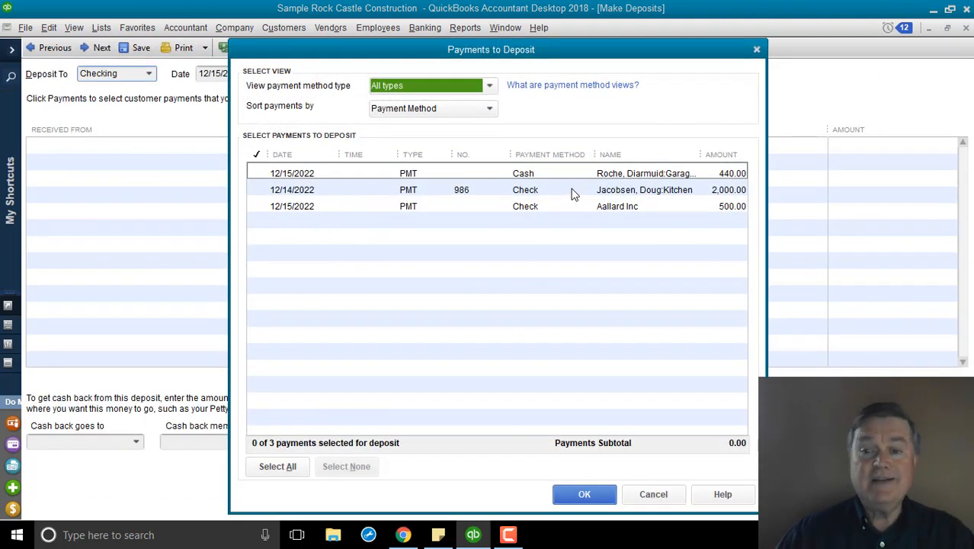
pyautogui.click(562, 211)
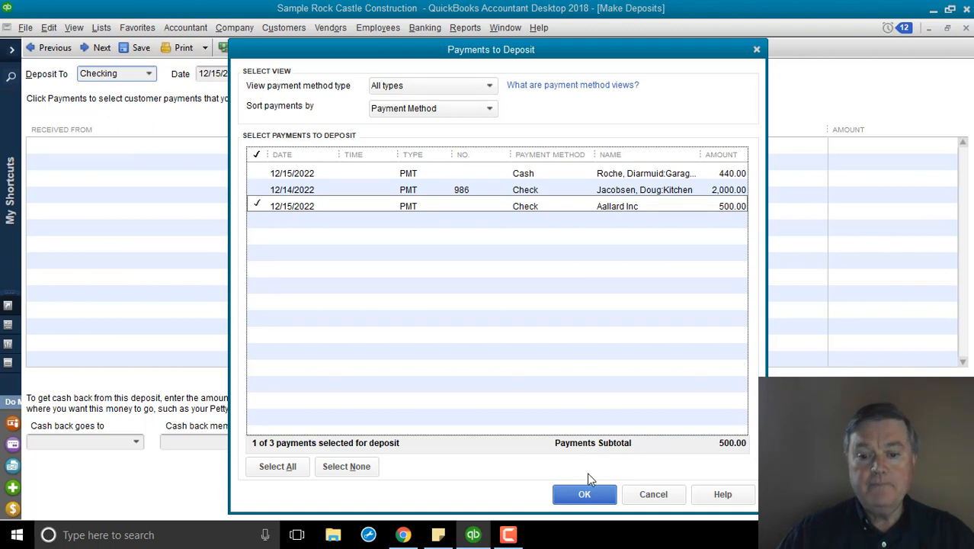
pyautogui.click(584, 495)
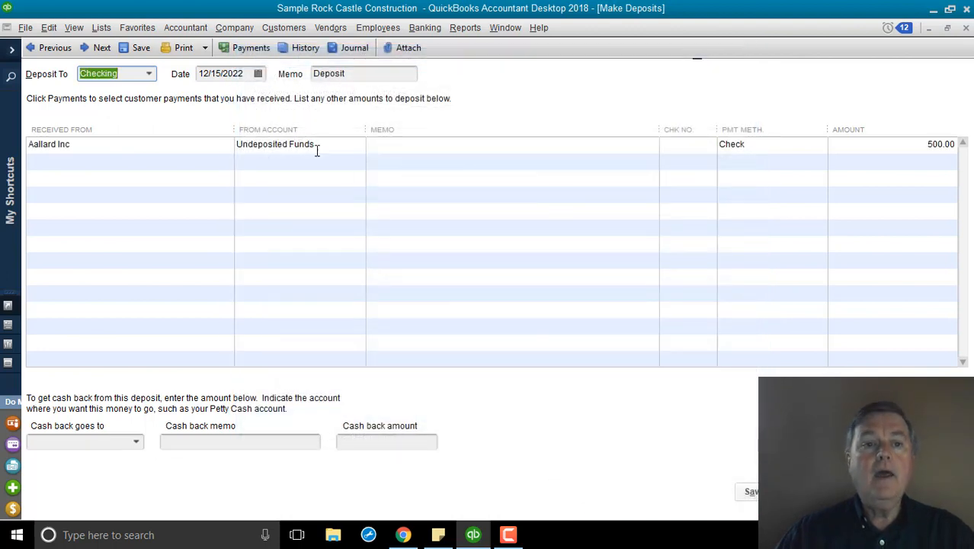
pyautogui.click(150, 76)
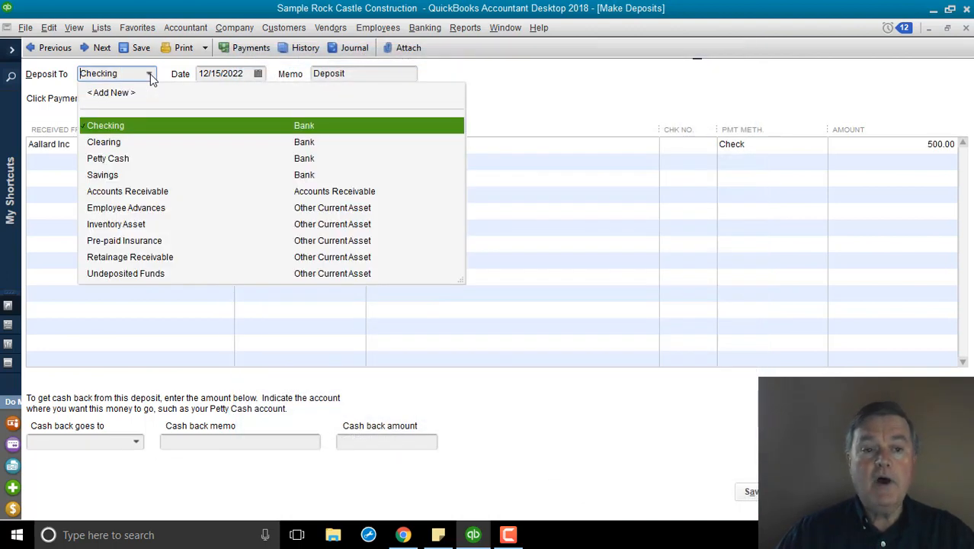
pyautogui.click(117, 141)
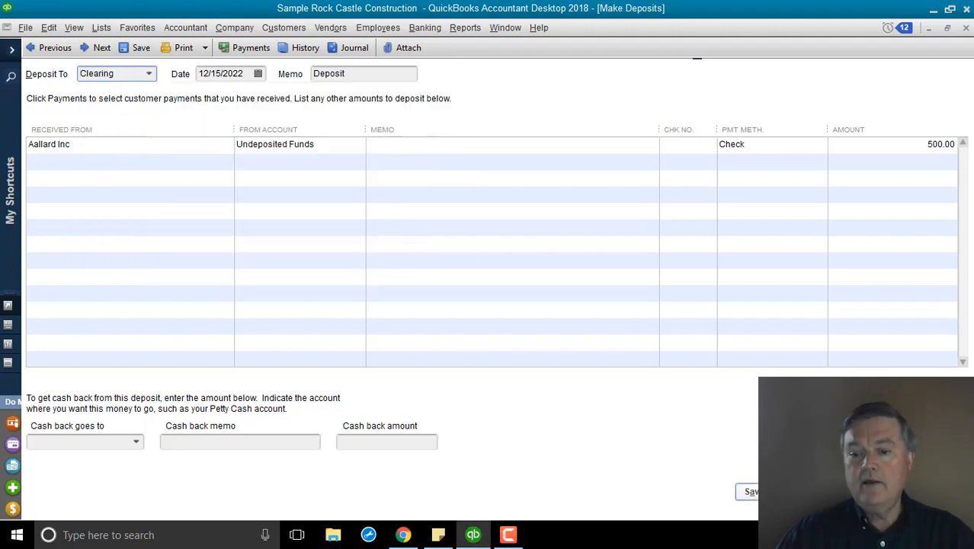
pyautogui.click(747, 491)
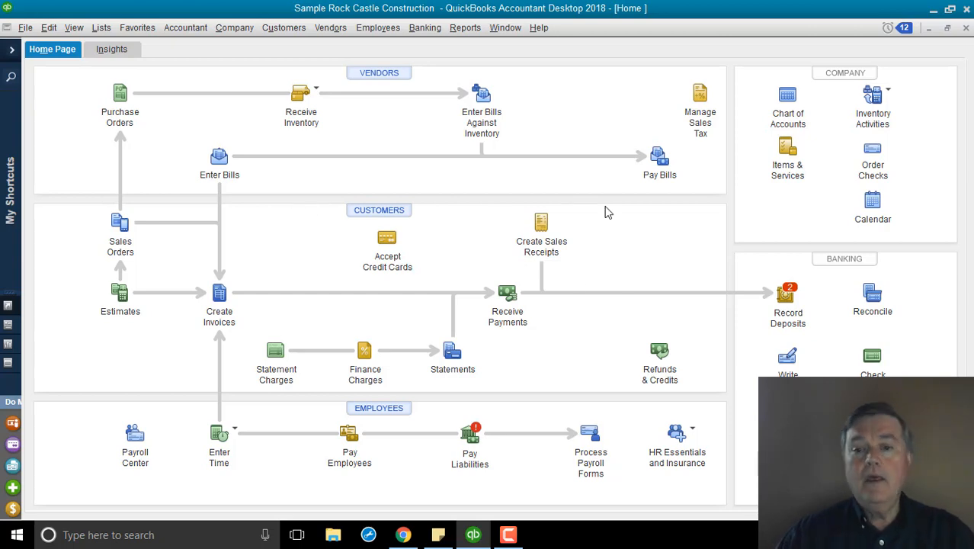
# Select the Aallard Inc (vendor) bill for payment and set its amount to pay to 500.00
pyautogui.click(657, 160)
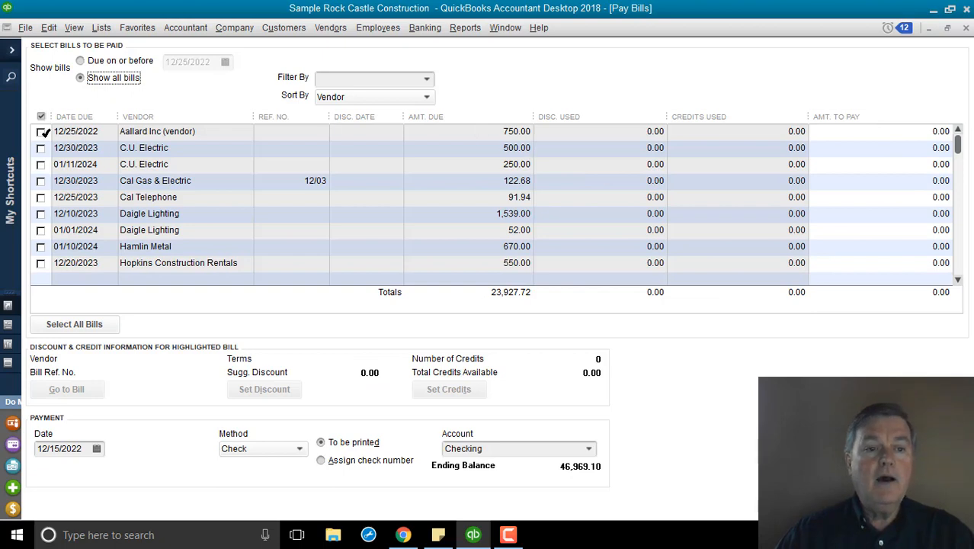
pyautogui.click(42, 132)
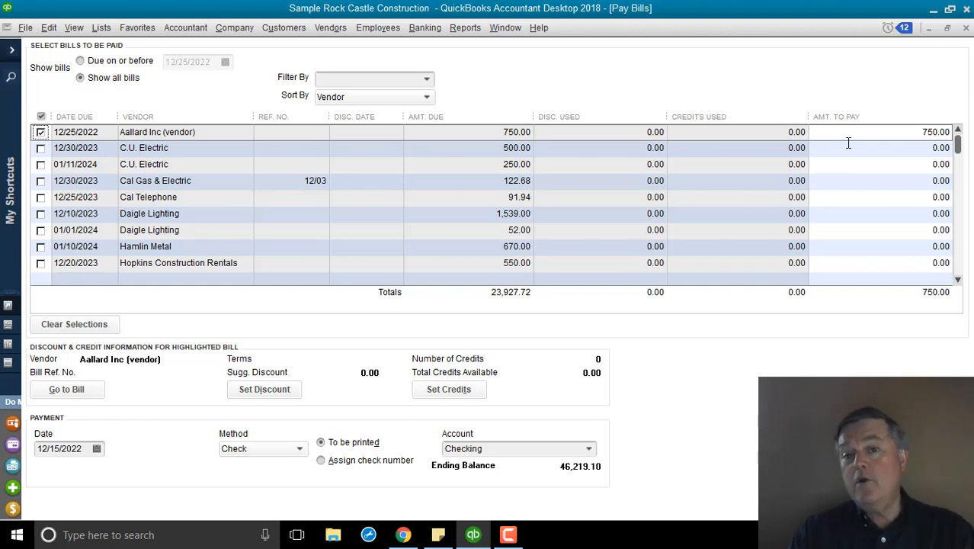
pyautogui.click(906, 134)
pyautogui.moveTo(906, 133); pyautogui.dragTo(960, 137)
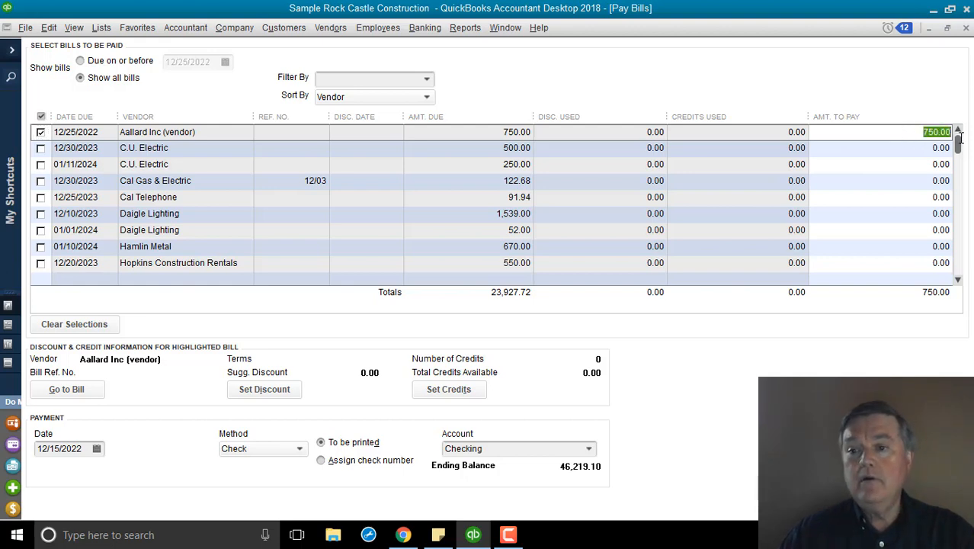
pyautogui.write('500')
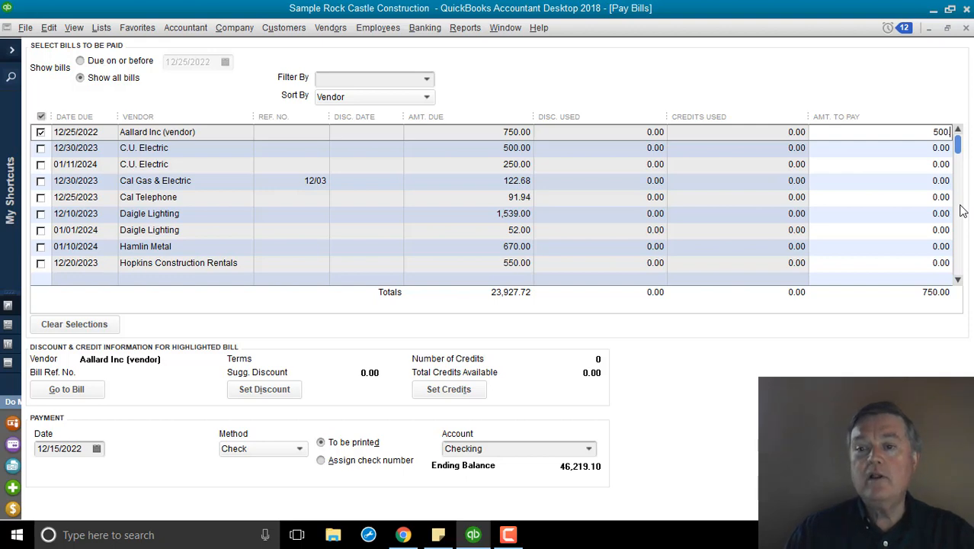
pyautogui.press('Tab')
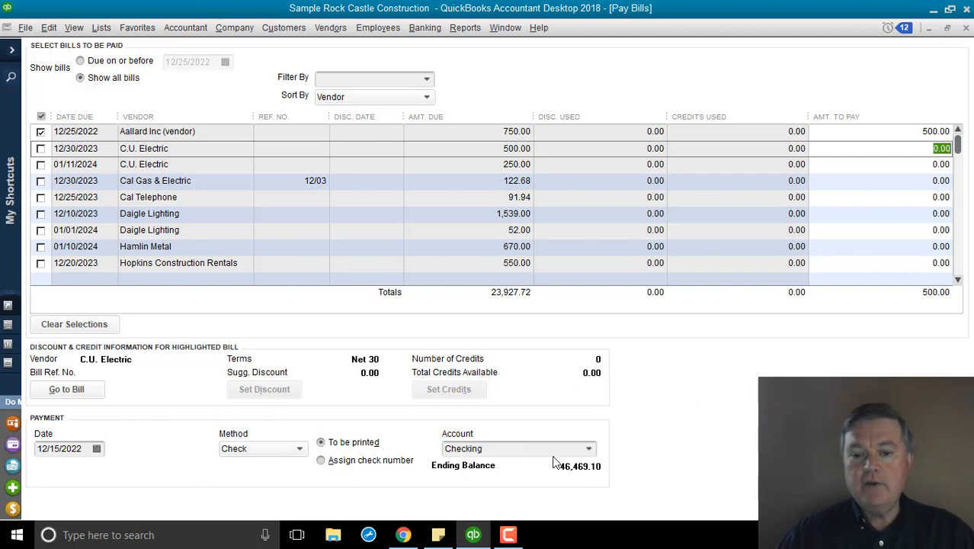
# Pay the selected bill from the Clearing account and finish without printing checks
pyautogui.click(590, 449)
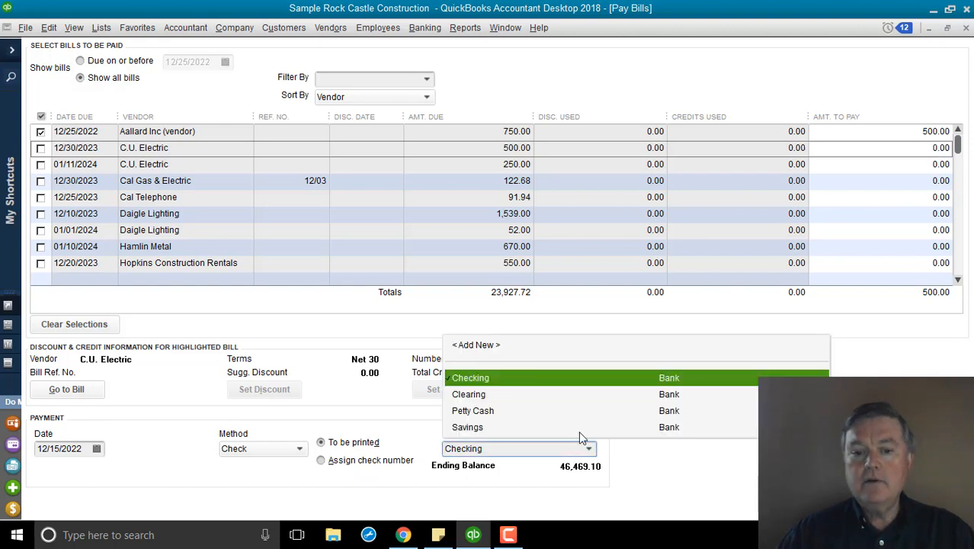
pyautogui.click(481, 395)
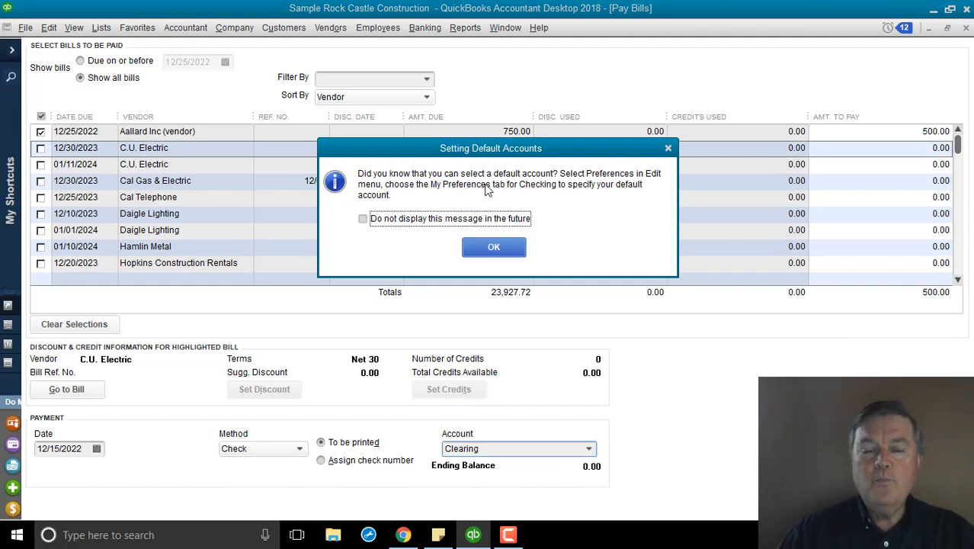
pyautogui.click(497, 249)
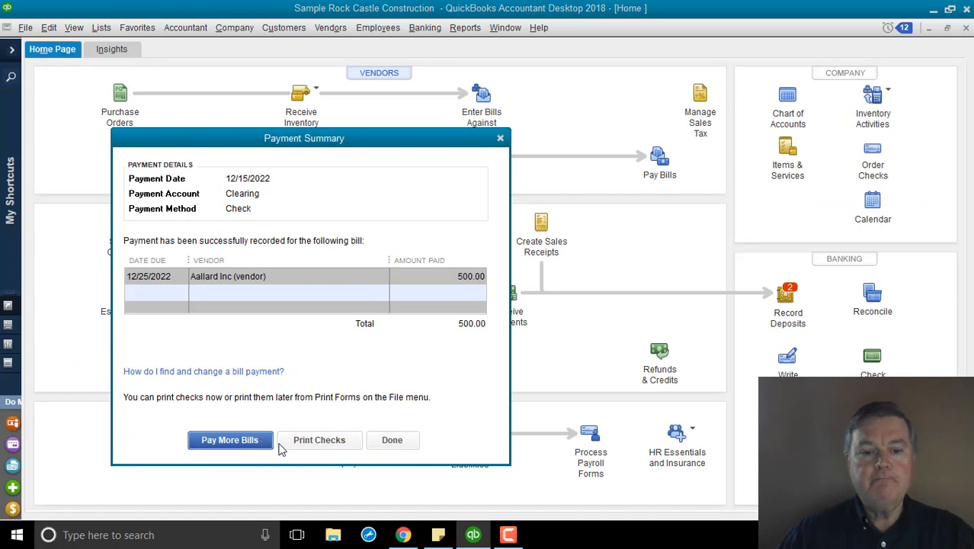
pyautogui.click(393, 445)
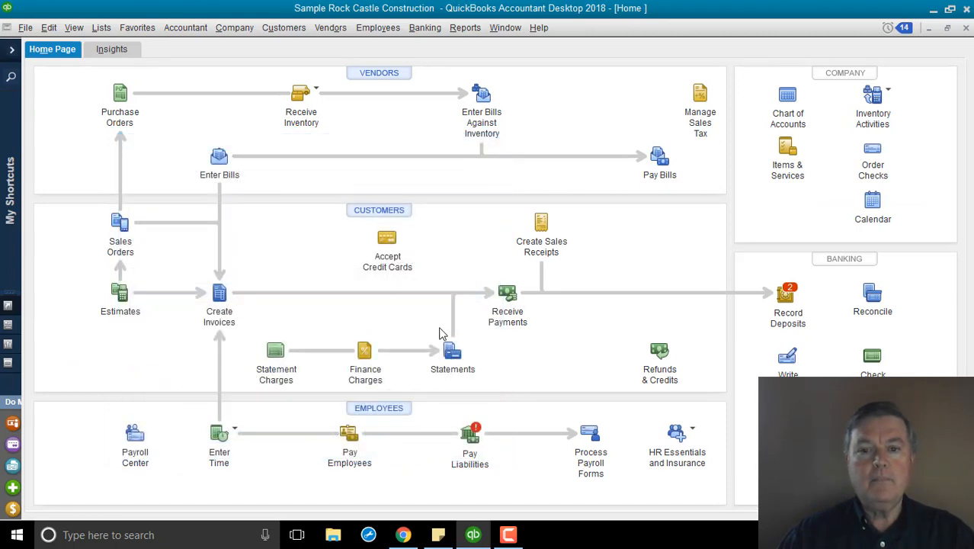
# Check the remaining balances of Aallard Inc in the customer list and Aallard Inc (vendor) in the vendor list
pyautogui.click(373, 212)
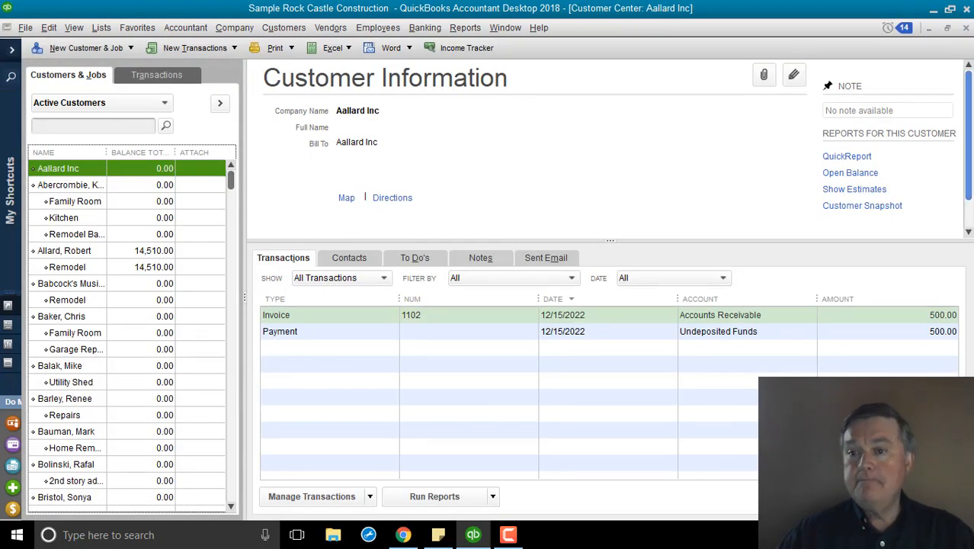
pyautogui.click(965, 29)
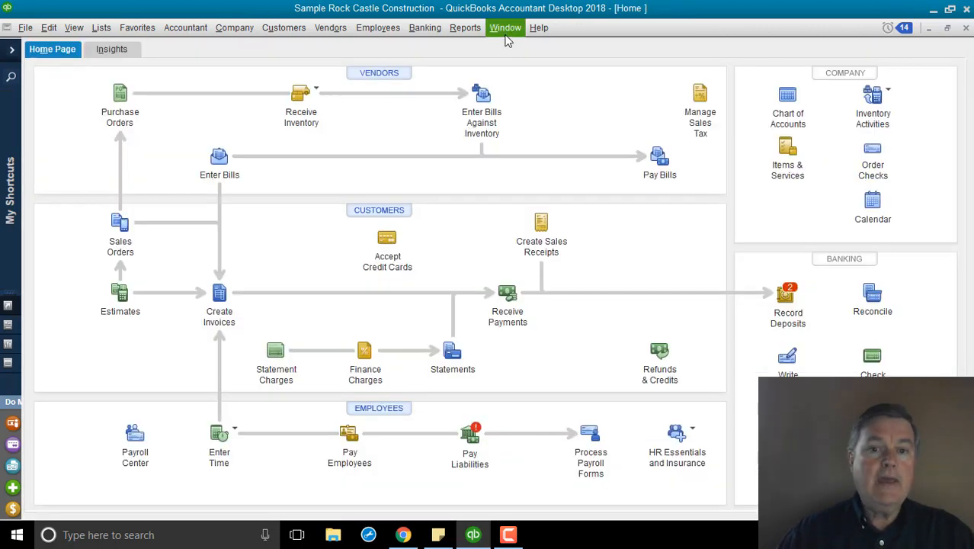
pyautogui.click(390, 74)
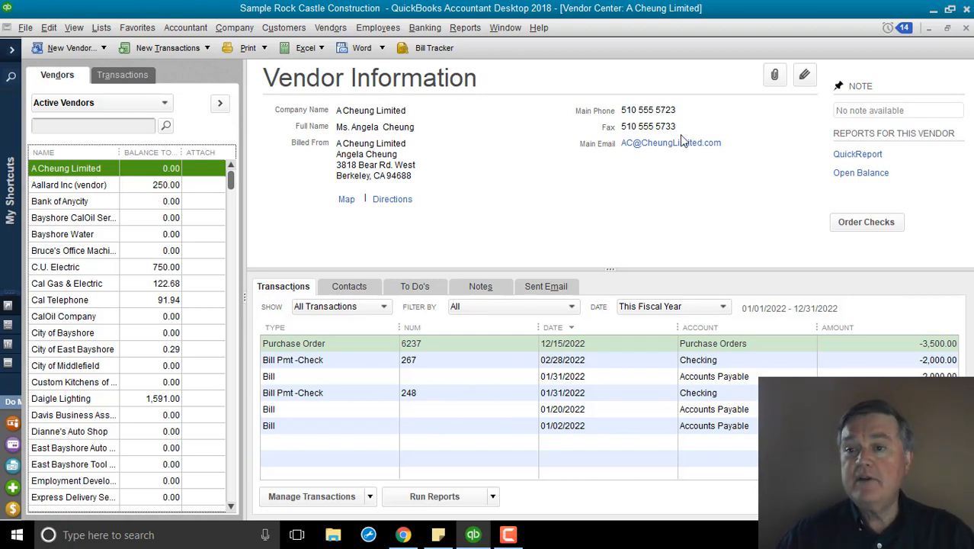
pyautogui.click(965, 29)
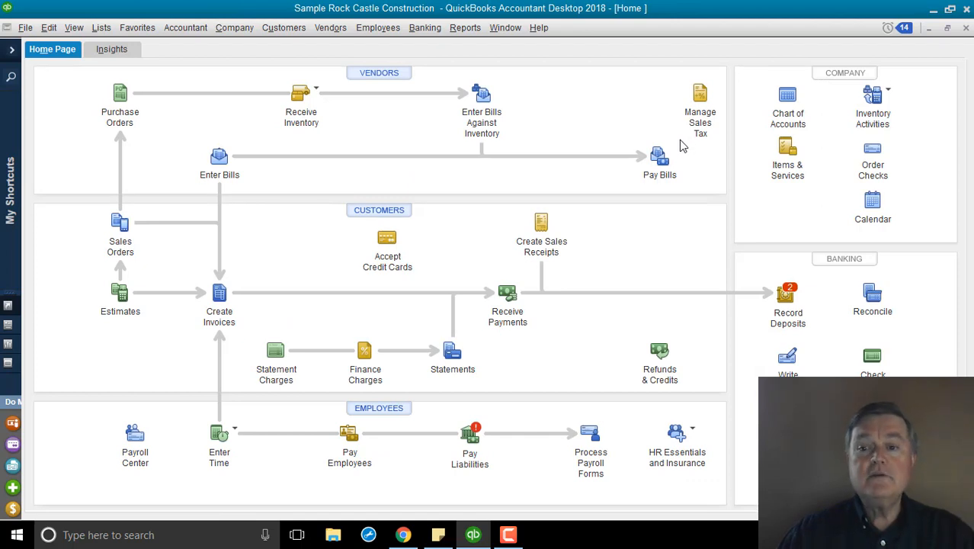
# Check the Clearing account's balance in the chart of accounts
pyautogui.click(100, 28)
pyautogui.click(112, 48)
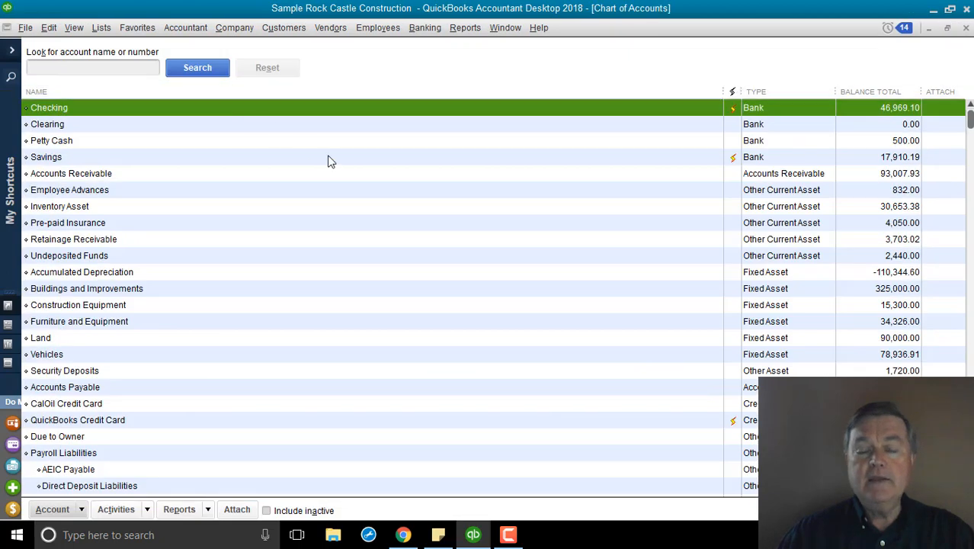
pyautogui.click(61, 125)
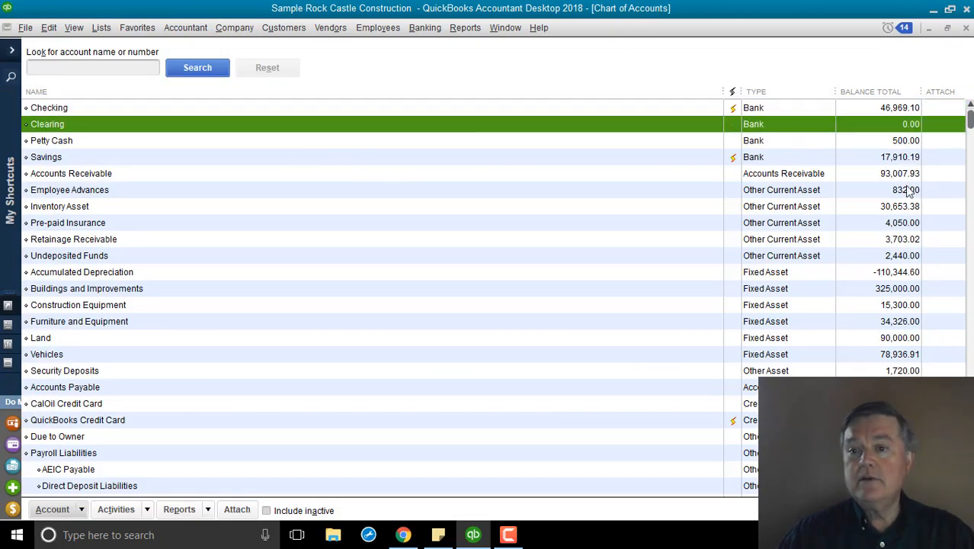